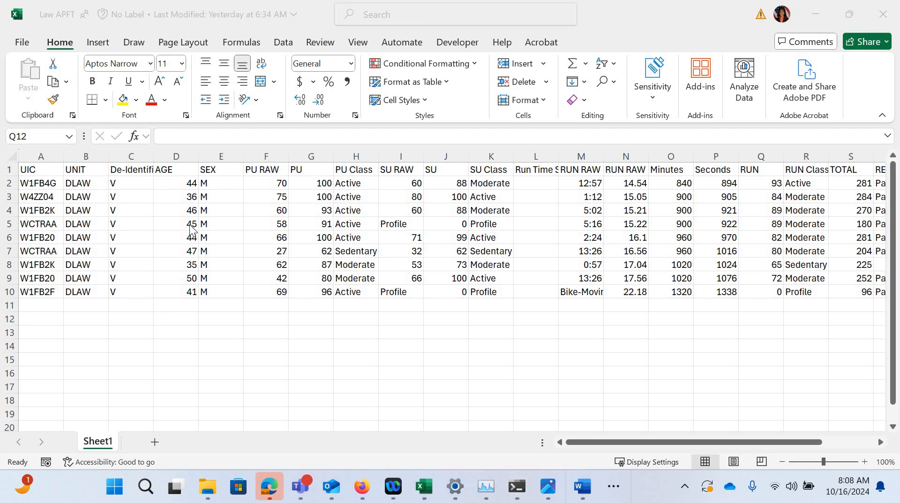
# Copy the AGE column with its header, D1:D10, into cell A1 of a new worksheet
pyautogui.click(178, 172)
pyautogui.moveTo(178, 172); pyautogui.dragTo(174, 295)
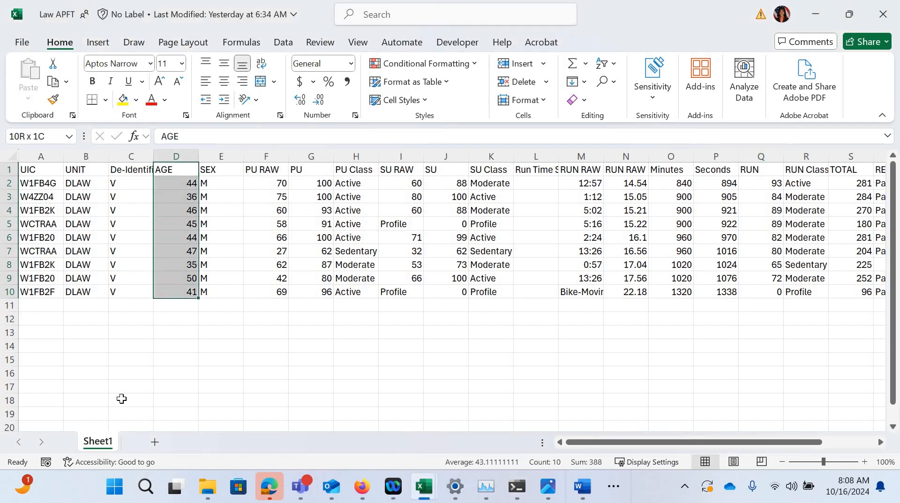
pyautogui.hotkey('ctrl', 'c')
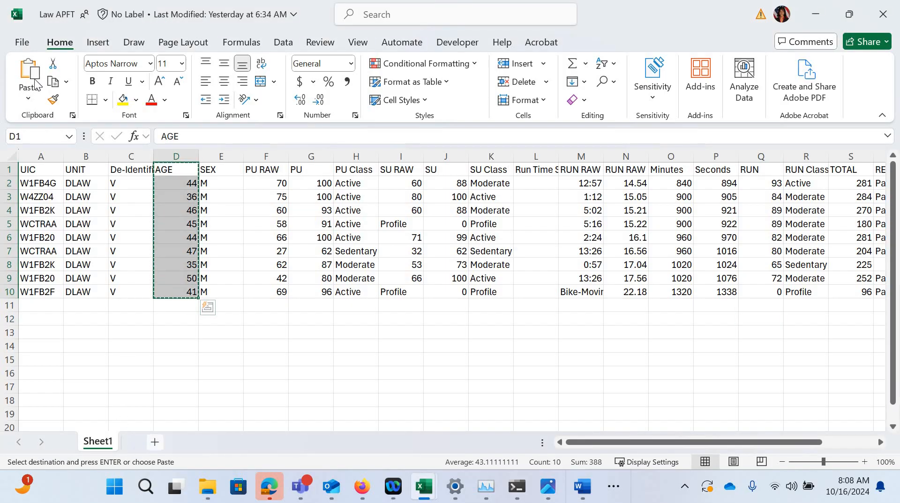
pyautogui.click(154, 442)
pyautogui.hotkey('ctrl', 'v')
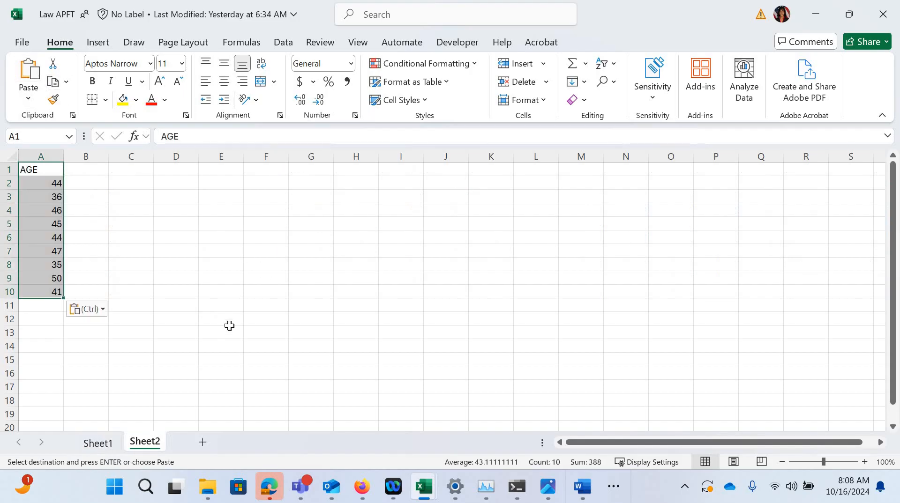
# Copy the PU RAW column, F1:F10 on Sheet1, into cell B1 of Sheet2
pyautogui.click(284, 266)
pyautogui.hotkey('ctrl', 'pageup')
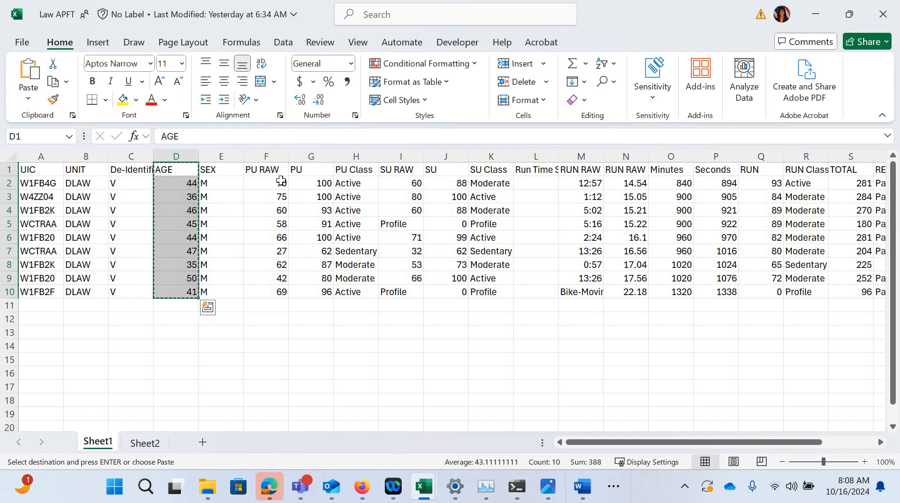
pyautogui.moveTo(276, 169); pyautogui.dragTo(282, 294)
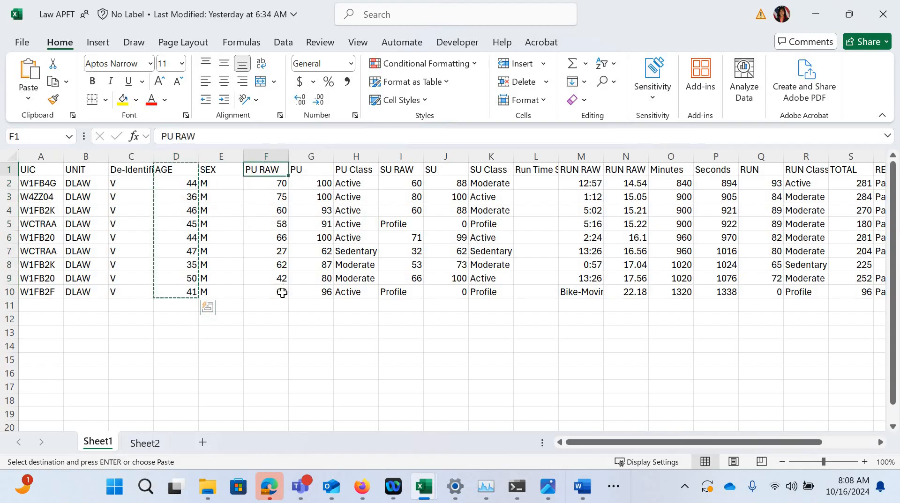
pyautogui.click(150, 445)
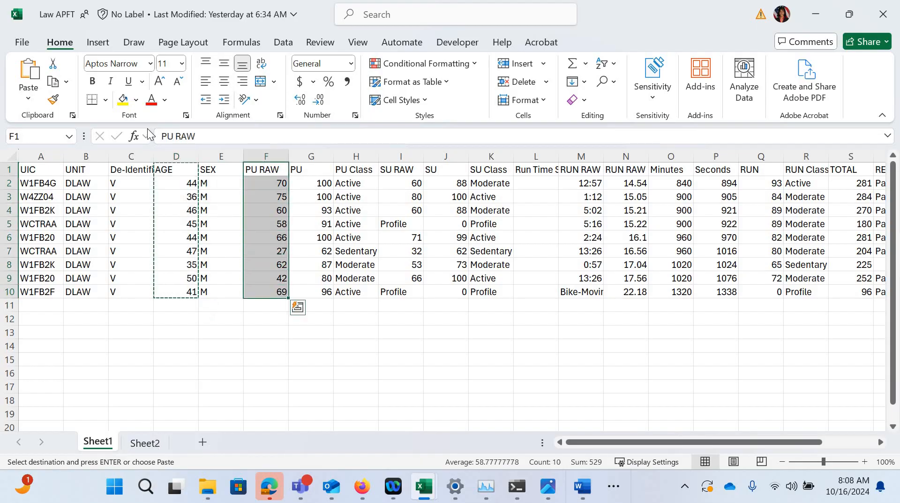
pyautogui.click(86, 170)
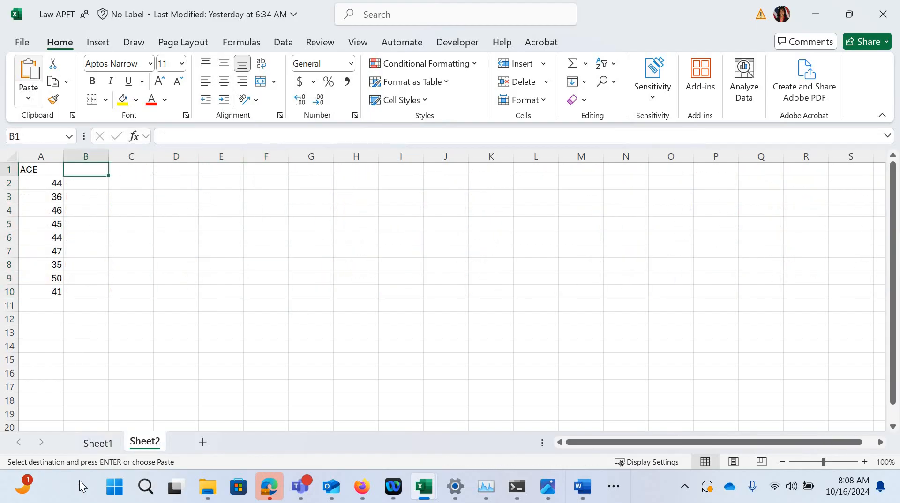
pyautogui.hotkey('ctrl', 'v')
# Copy the SU column, J1:J10 on Sheet1, into cell C1 of Sheet2
pyautogui.hotkey('ctrl', 'pageup')
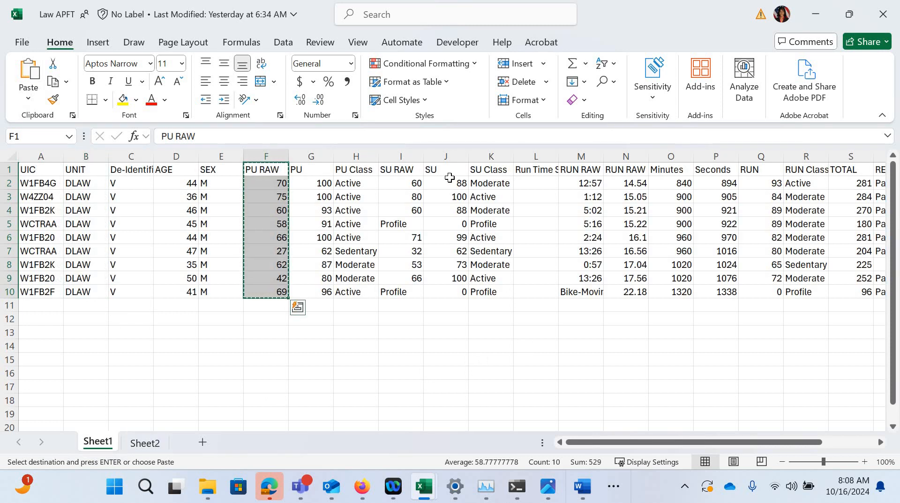
pyautogui.moveTo(447, 170); pyautogui.dragTo(459, 292)
pyautogui.hotkey('ctrl', 'c')
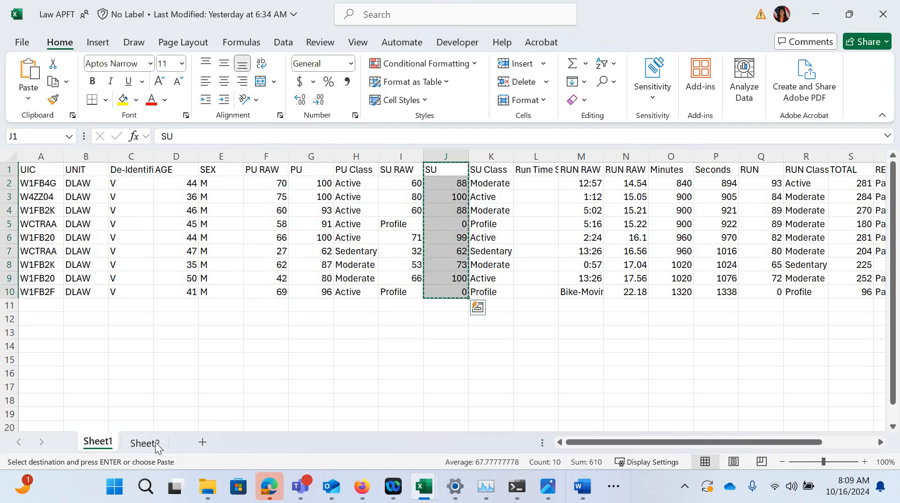
pyautogui.click(145, 443)
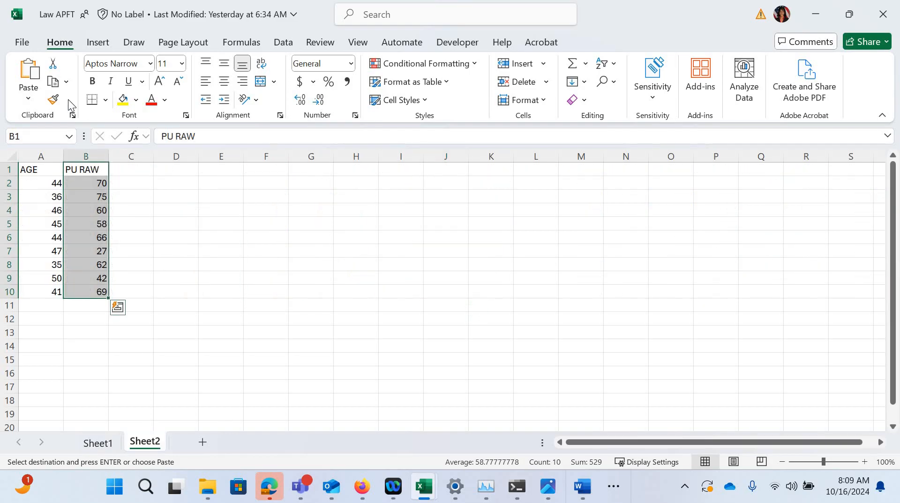
pyautogui.press('Right')
pyautogui.hotkey('ctrl', 'v')
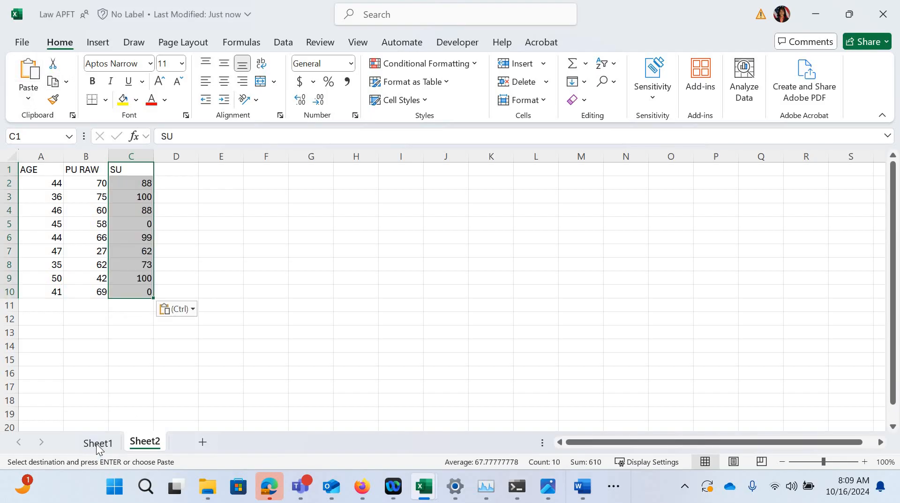
# Copy the Seconds column, P1:P10 on Sheet1, into cell D1 of Sheet2
pyautogui.hotkey('ctrl', 'pageup')
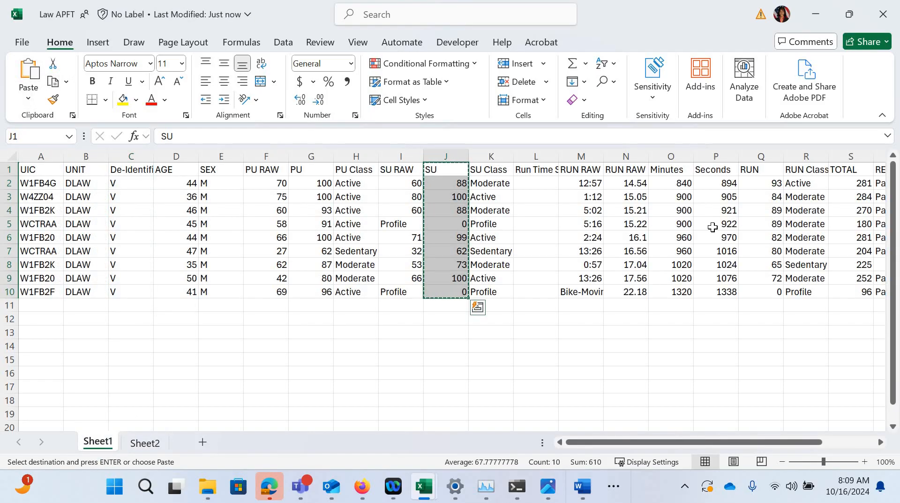
pyautogui.moveTo(718, 168); pyautogui.dragTo(724, 293)
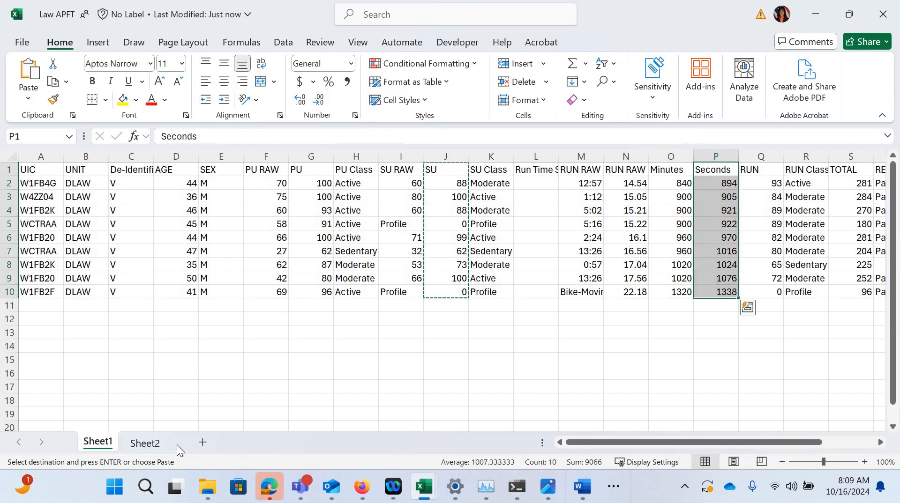
pyautogui.hotkey('ctrl', 'c')
pyautogui.hotkey('ctrl', 'pagedown')
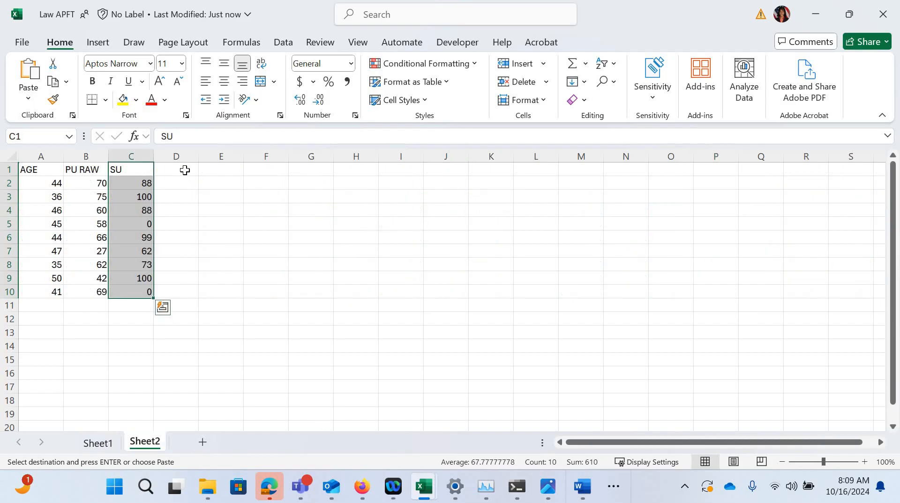
pyautogui.click(186, 170)
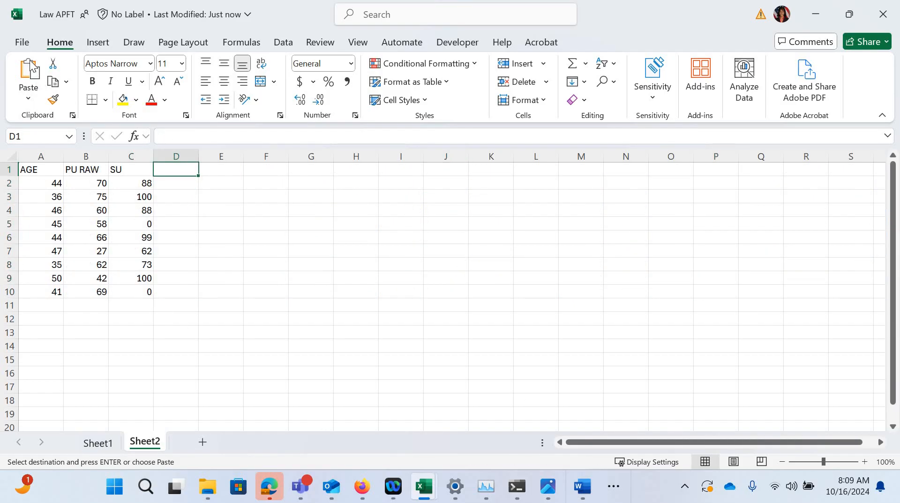
pyautogui.click(536, 397)
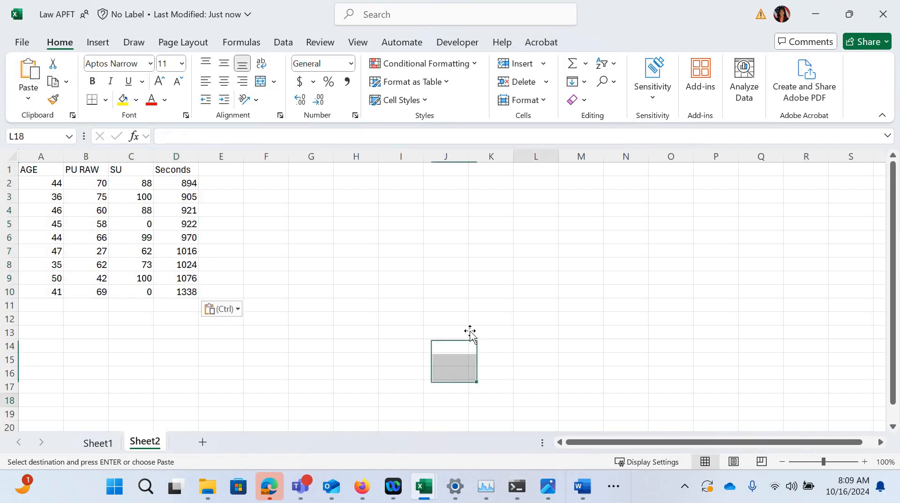
pyautogui.click(469, 331)
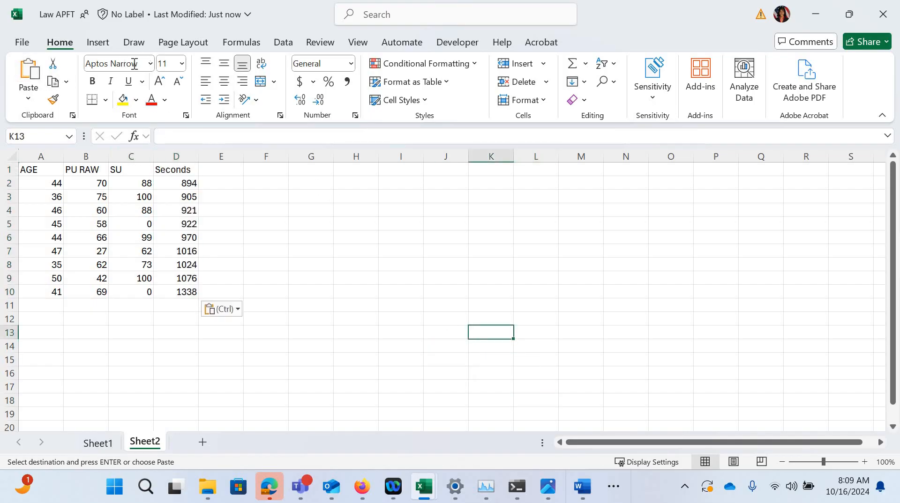
# Start a Regression from the data analysis tools and set the Input Y Range to the Seconds column, $D$1:$D$10
pyautogui.click(284, 46)
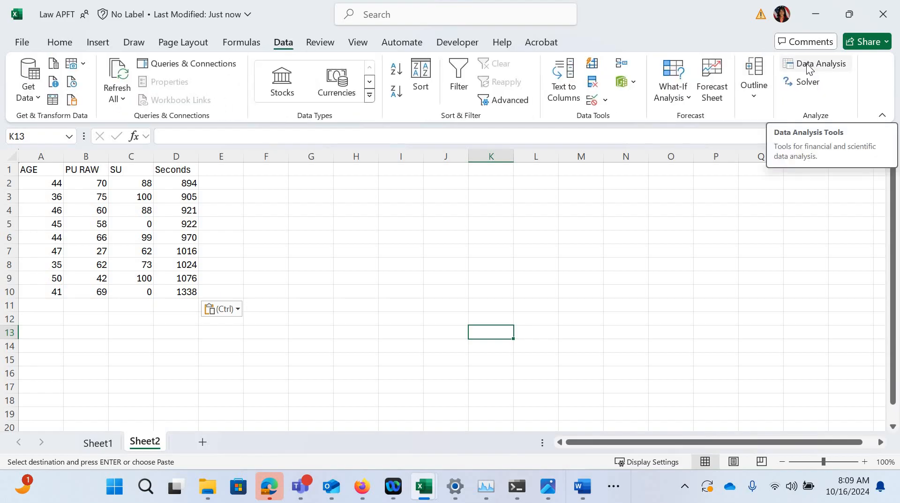
pyautogui.click(808, 66)
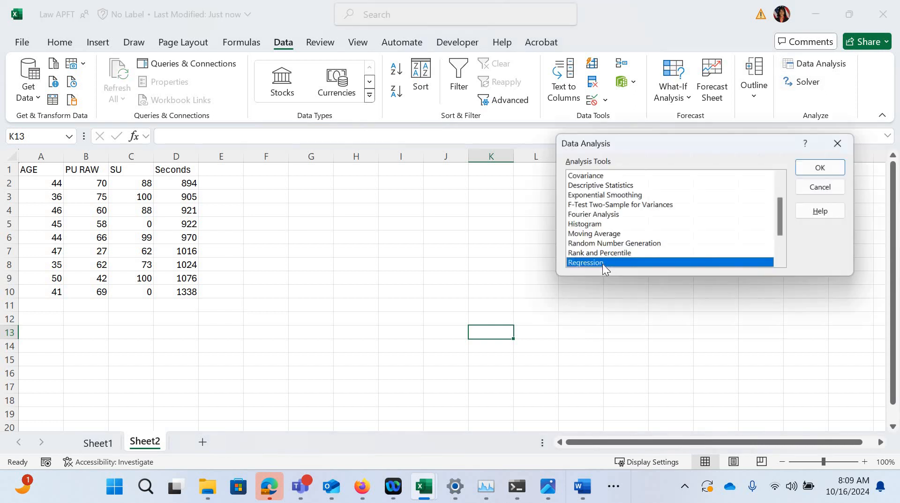
pyautogui.click(823, 168)
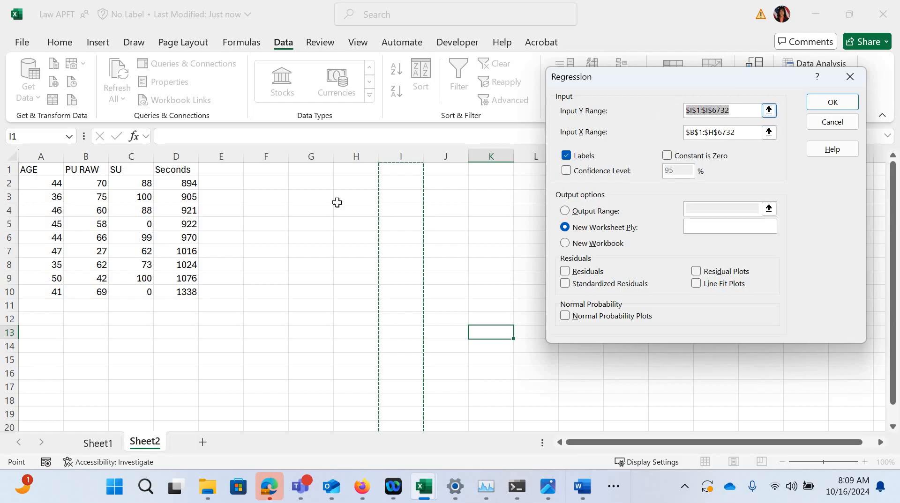
pyautogui.press('BackSpace')
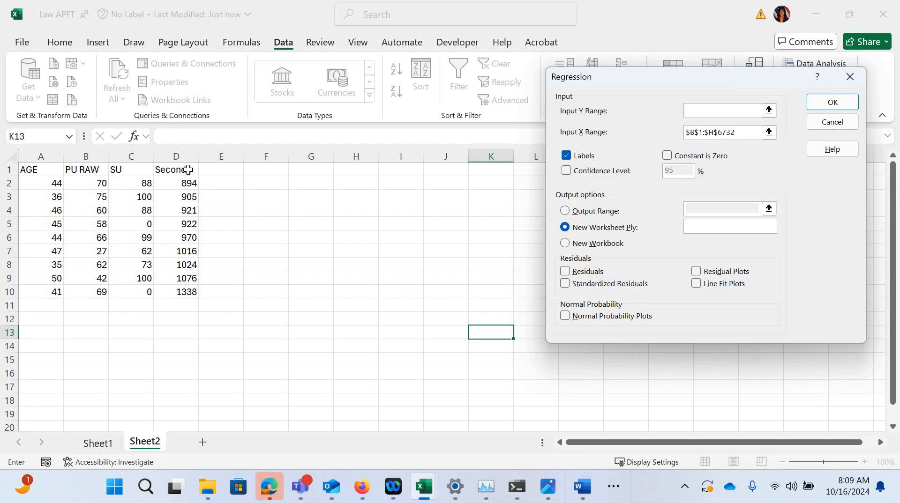
pyautogui.moveTo(188, 170); pyautogui.dragTo(527, 196)
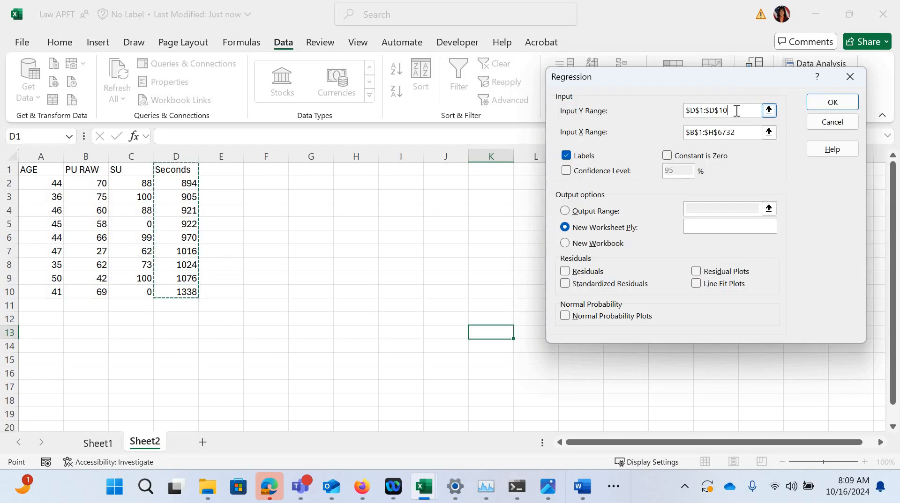
# Set the Input X Range to $A$1:$C$10, covering AGE, PU RAW and SU, and run the regression to a new worksheet
pyautogui.press('Tab')
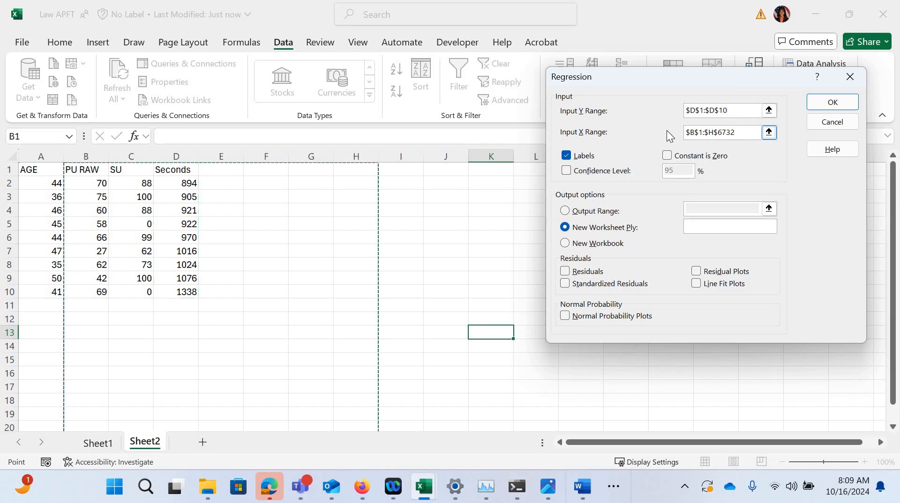
pyautogui.press('BackSpace')
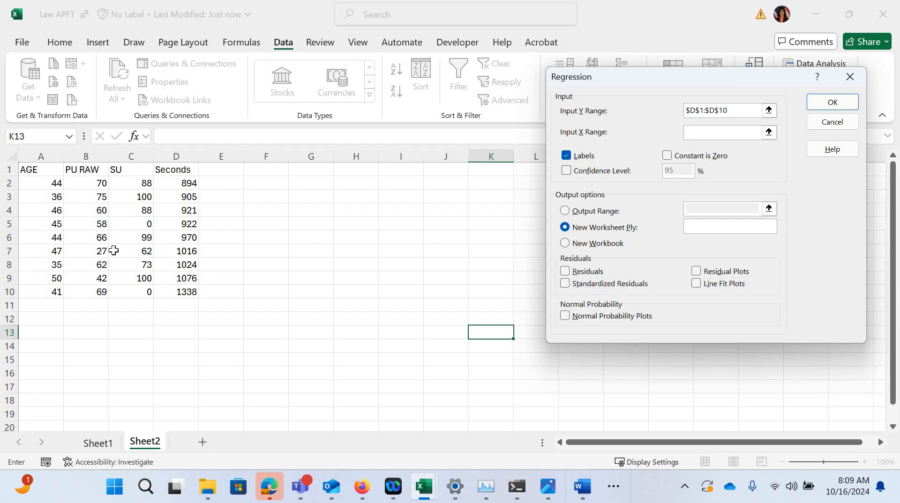
pyautogui.moveTo(46, 170); pyautogui.dragTo(141, 278)
pyautogui.hotkey('shift', 'Down')
pyautogui.press('Return')
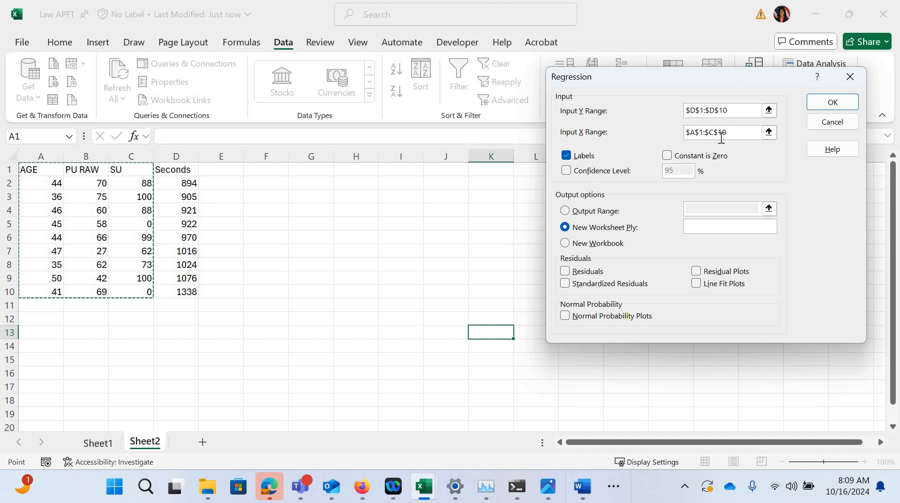
pyautogui.click(833, 101)
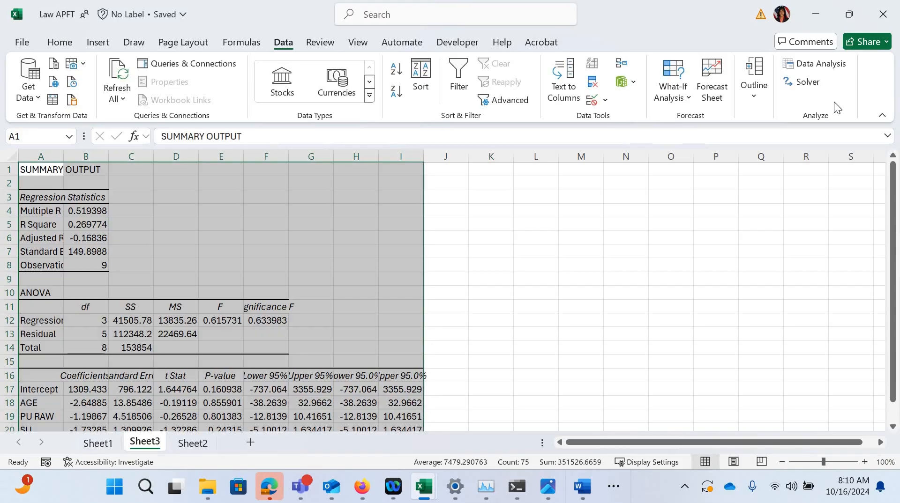
# Widen column B of the regression summary output to fit its values
pyautogui.click(687, 304)
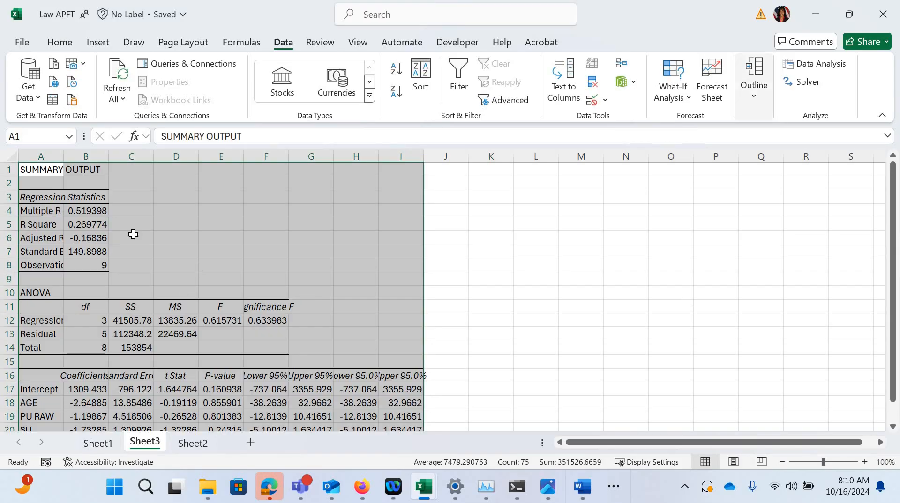
pyautogui.moveTo(106, 157); pyautogui.dragTo(124, 158)
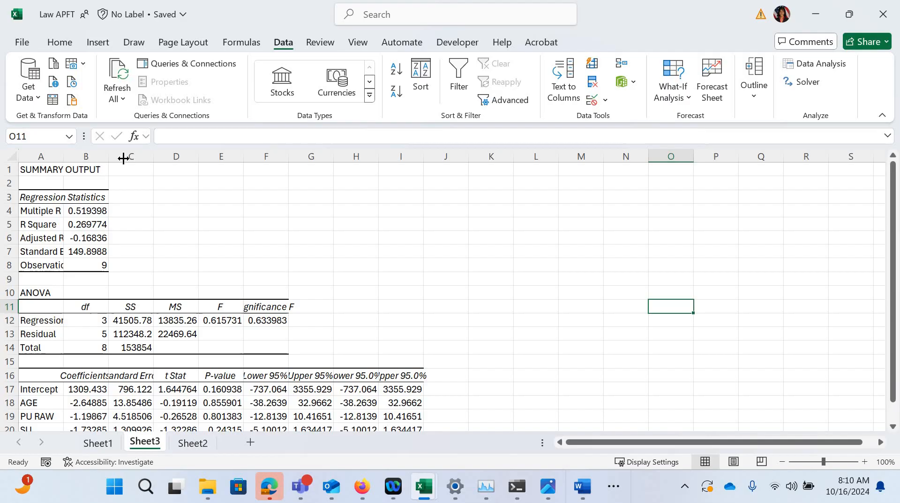
pyautogui.click(238, 238)
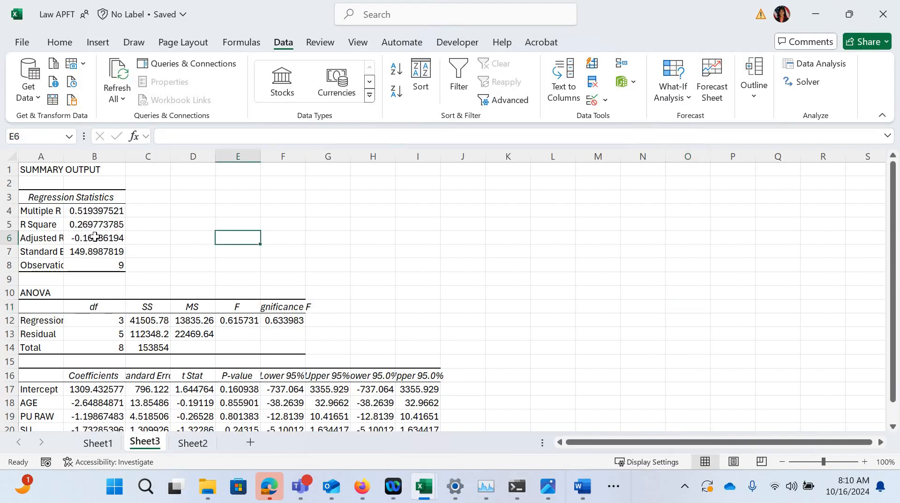
# Examine the Adjusted R Square, R Square and Multiple R statistics and the regression coefficients in the summary output
pyautogui.press('Home')
pyautogui.hotkey('shift', 'Right')
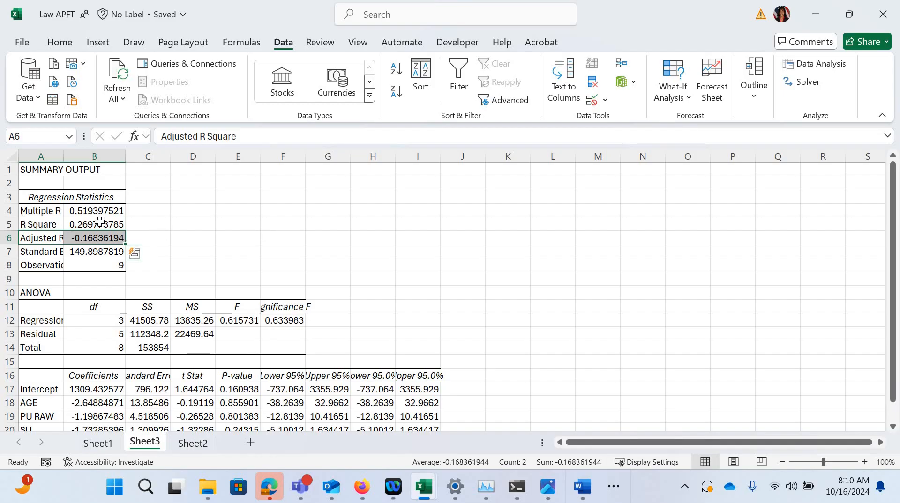
pyautogui.press('Up')
pyautogui.hotkey('shift', 'Right')
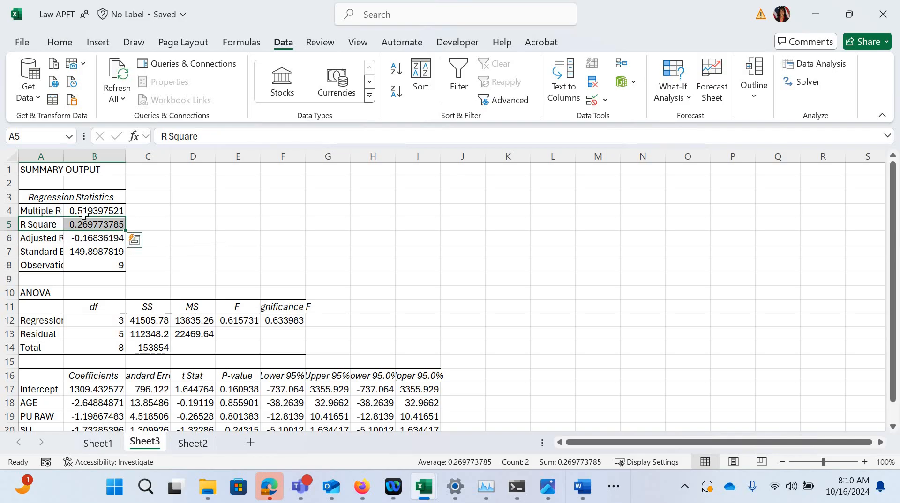
pyautogui.press('Up')
pyautogui.hotkey('shift', 'Right')
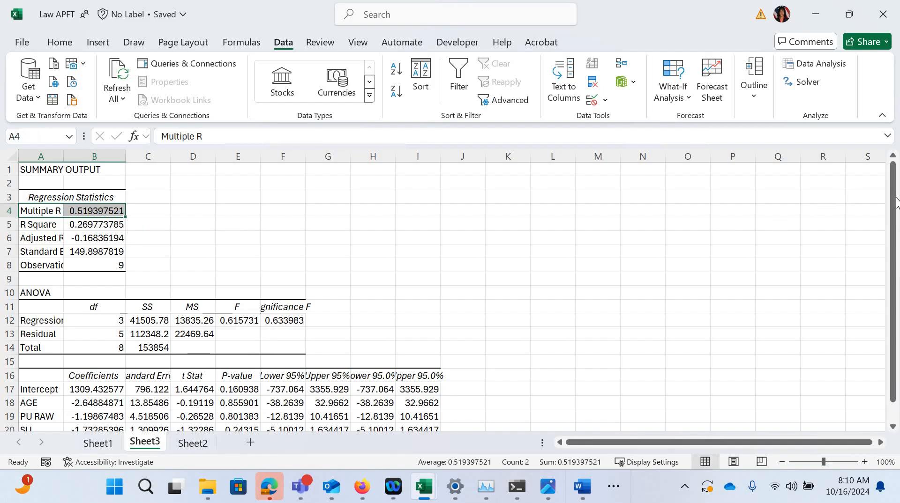
pyautogui.scroll(-1, 599, 292)
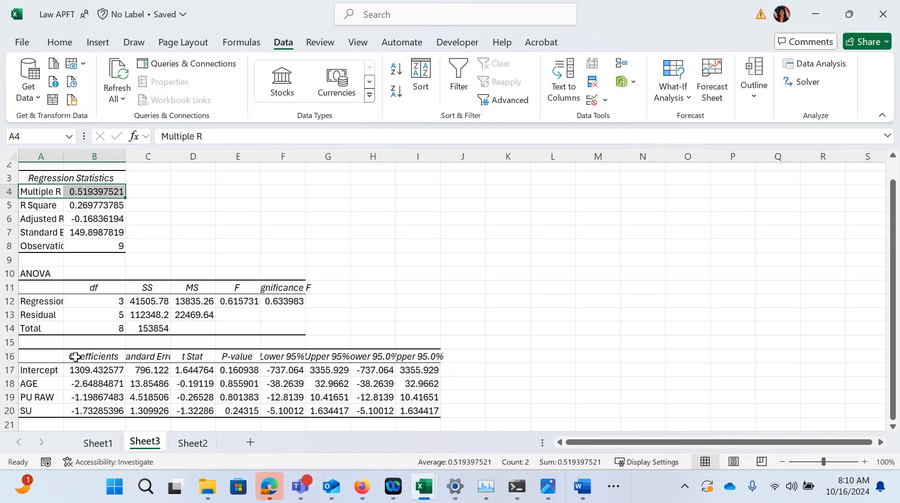
pyautogui.moveTo(94, 357); pyautogui.dragTo(78, 409)
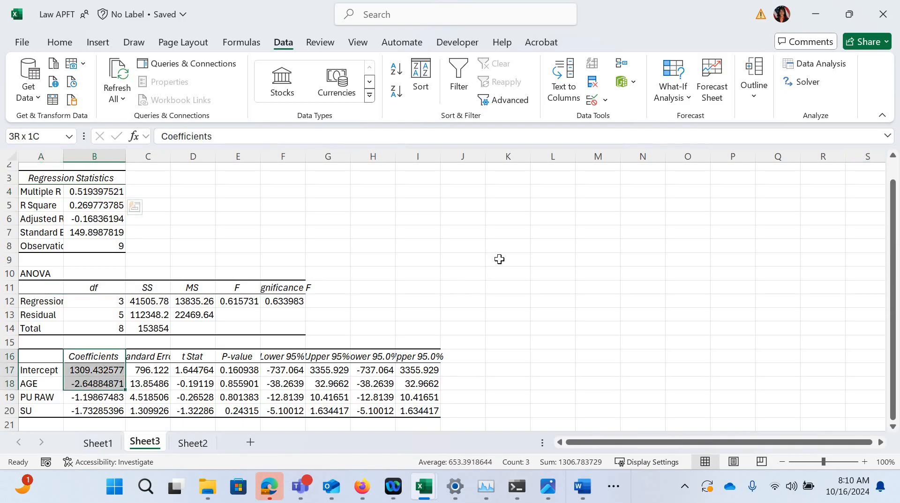
pyautogui.click(372, 236)
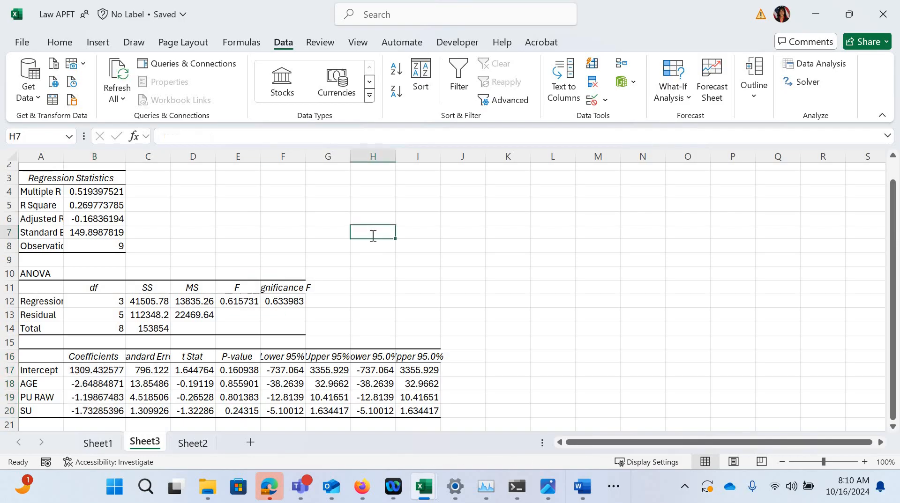
# Enter the regression equation as text in cell H7: Run Time=1309.433-2.65*Age-1.199*PU-1.73*SU
pyautogui.write('Run Ti')
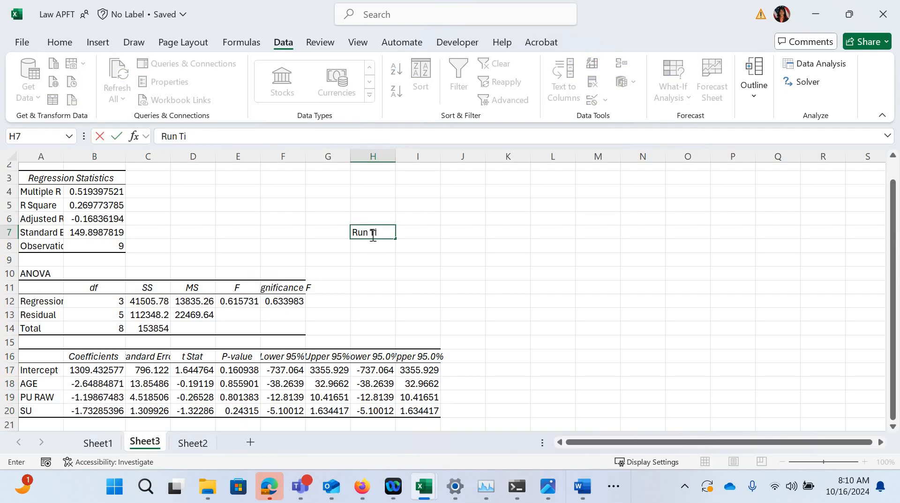
pyautogui.write('me=1309.')
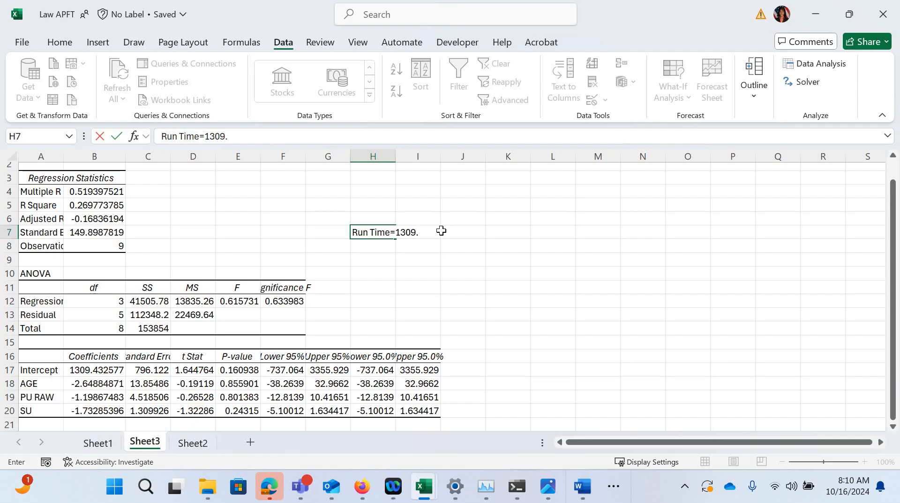
pyautogui.write('432')
pyautogui.press('BackSpace')
pyautogui.write('3+-2.65')
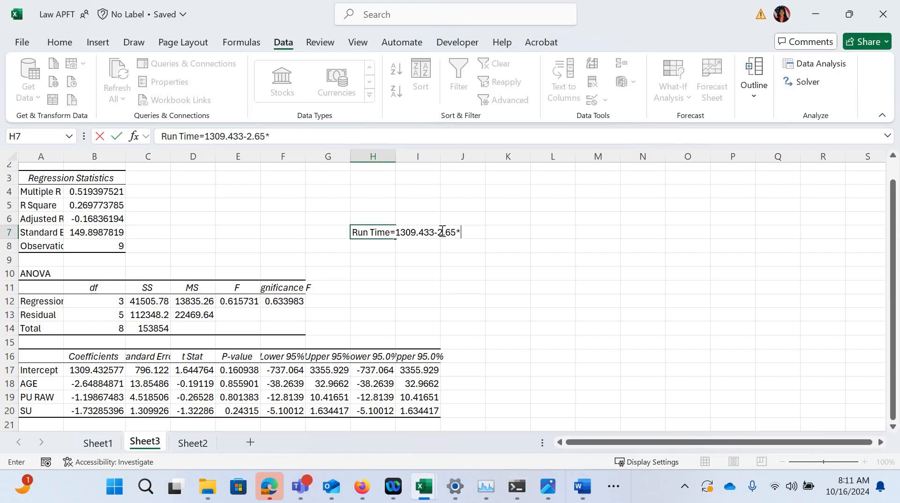
pyautogui.write('*Age-1.19')
pyautogui.press('BackSpace')
pyautogui.press('BackSpace')
pyautogui.write('99')
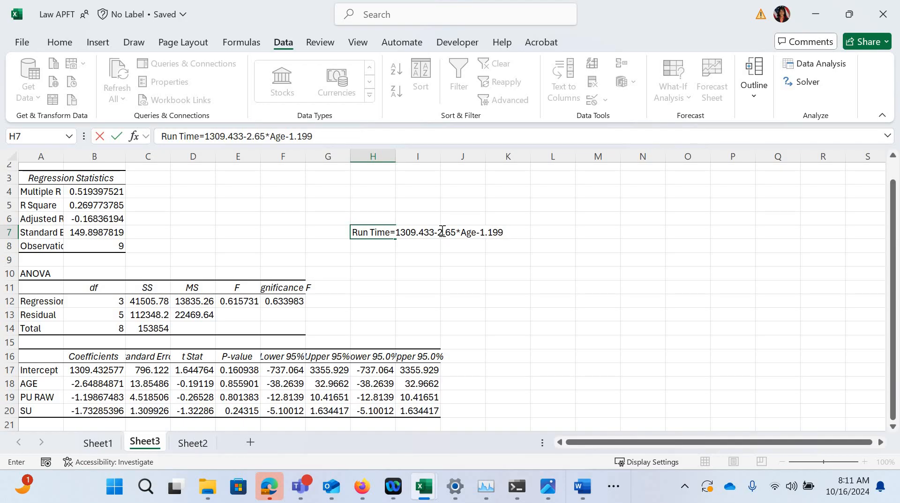
pyautogui.write('*PU-1.73*SU')
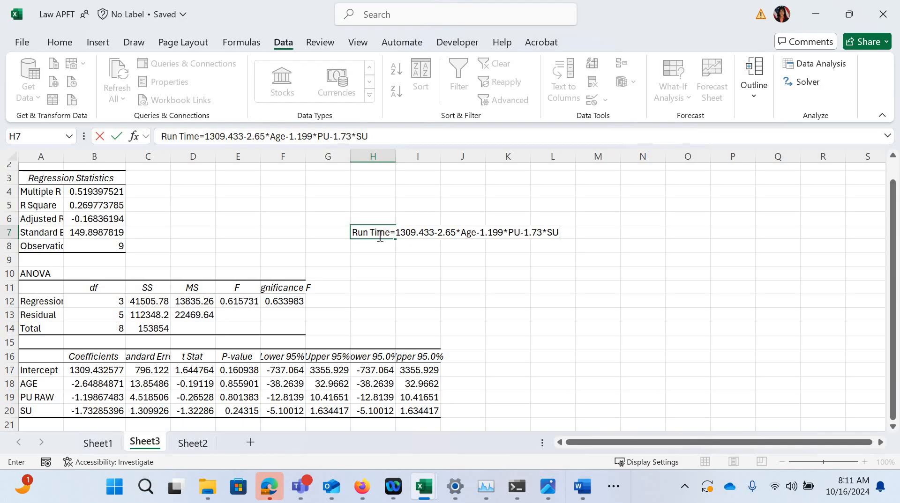
pyautogui.click(520, 316)
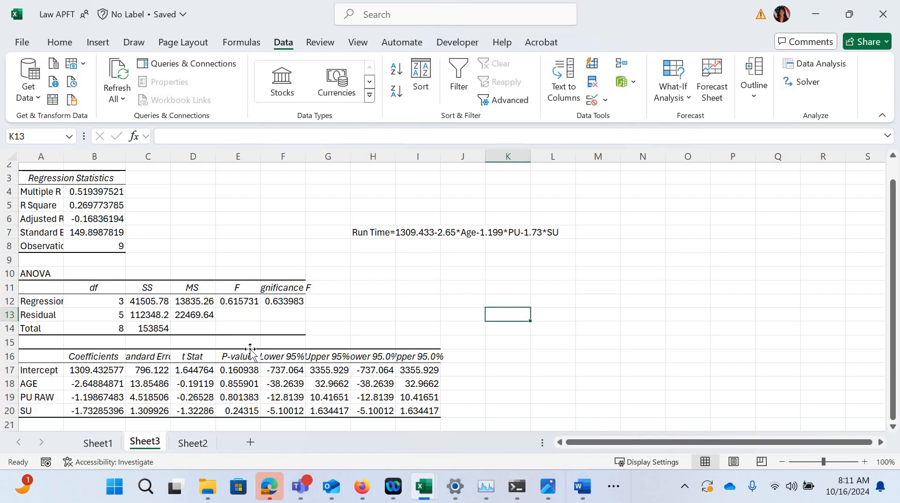
# Select the P-values of the intercept, AGE, PU RAW and SU in E17:E20 to examine their significance
pyautogui.click(243, 344)
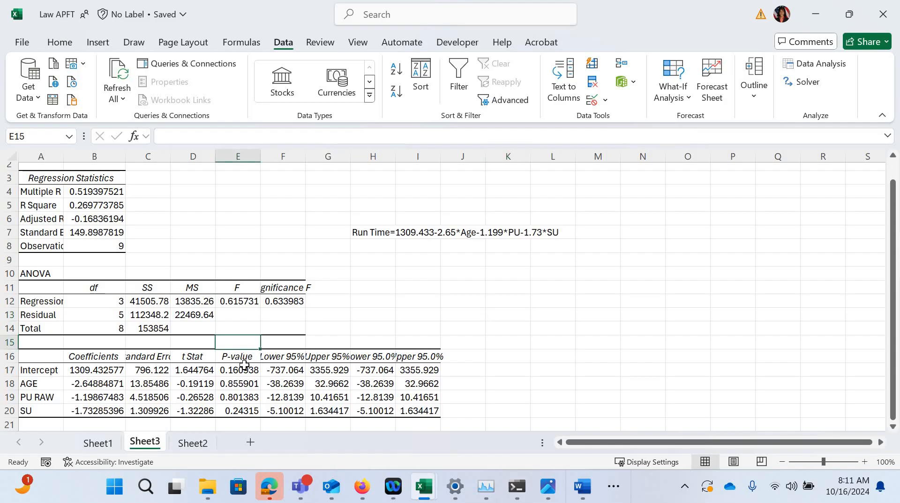
pyautogui.click(244, 368)
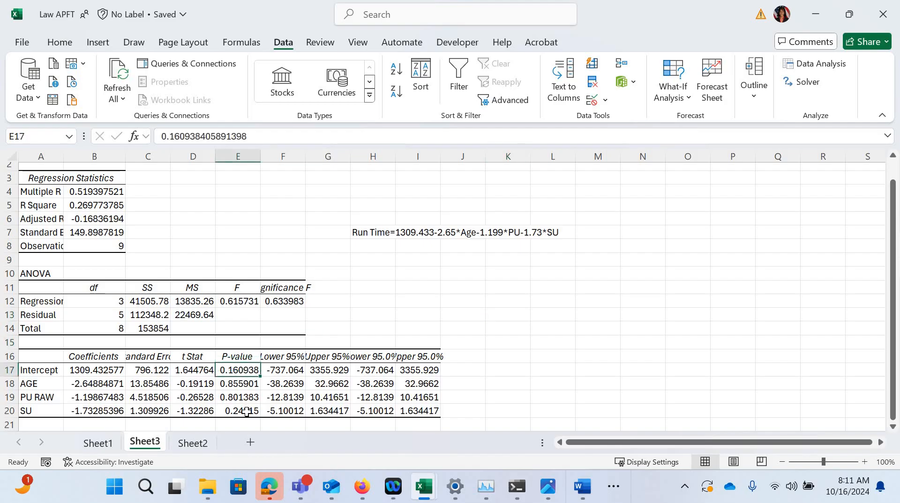
pyautogui.hotkey('shift', 'Down')
pyautogui.hotkey('shift', 'Down')
pyautogui.hotkey('shift', 'Down')
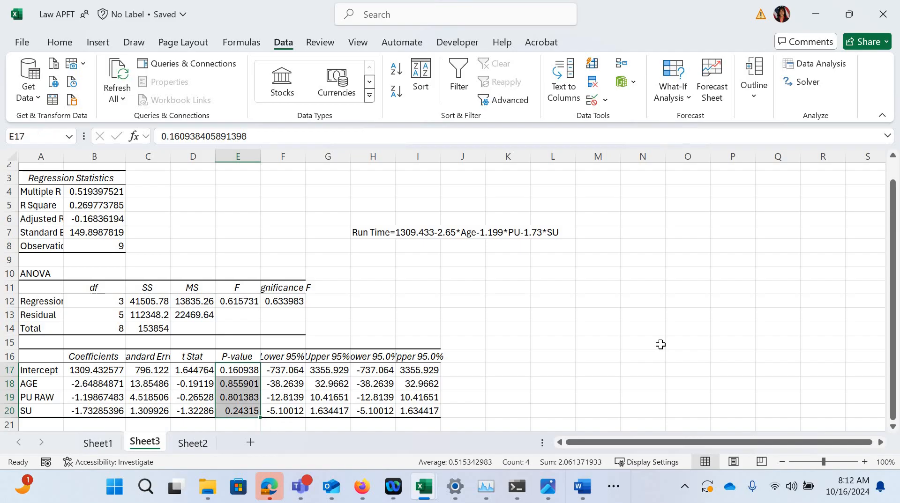